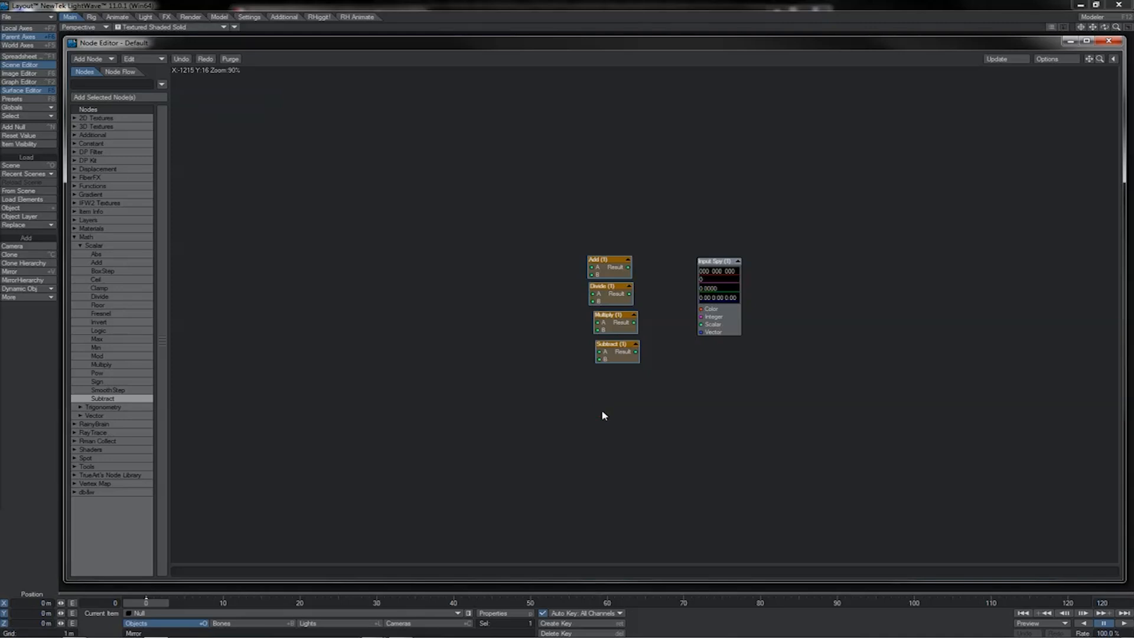
# Pair up the scalar math nodes by moving Multiply beneath Add, apart from the rest, and placing Divide directly above Subtract.
pyautogui.click(603, 413)
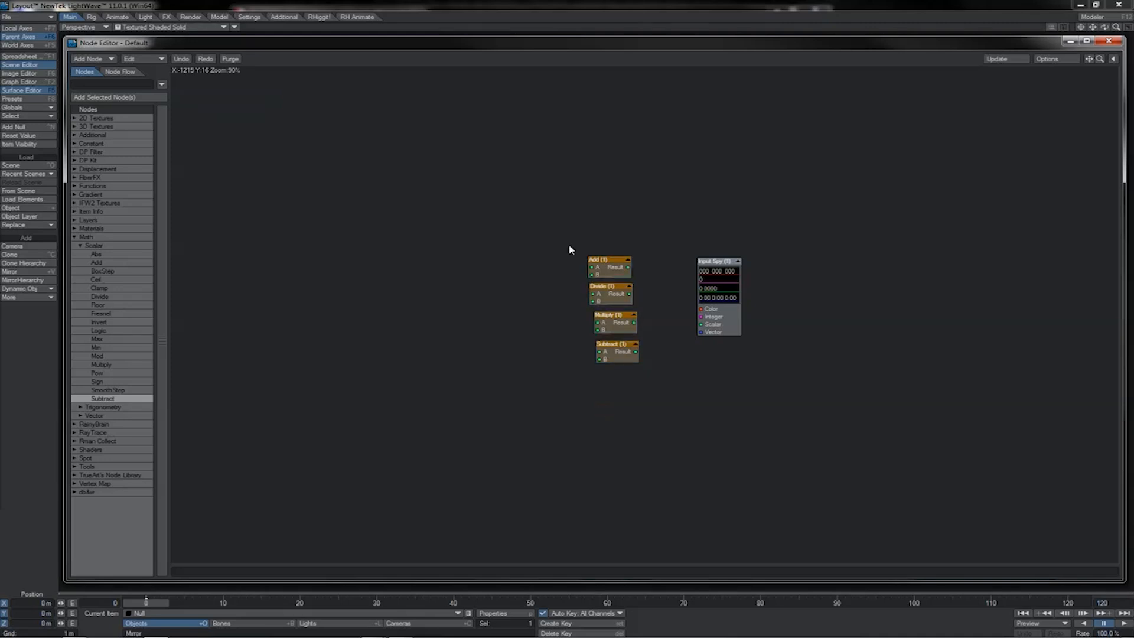
pyautogui.moveTo(569, 243); pyautogui.dragTo(659, 382)
pyautogui.click(612, 273)
pyautogui.moveTo(608, 267); pyautogui.dragTo(514, 258)
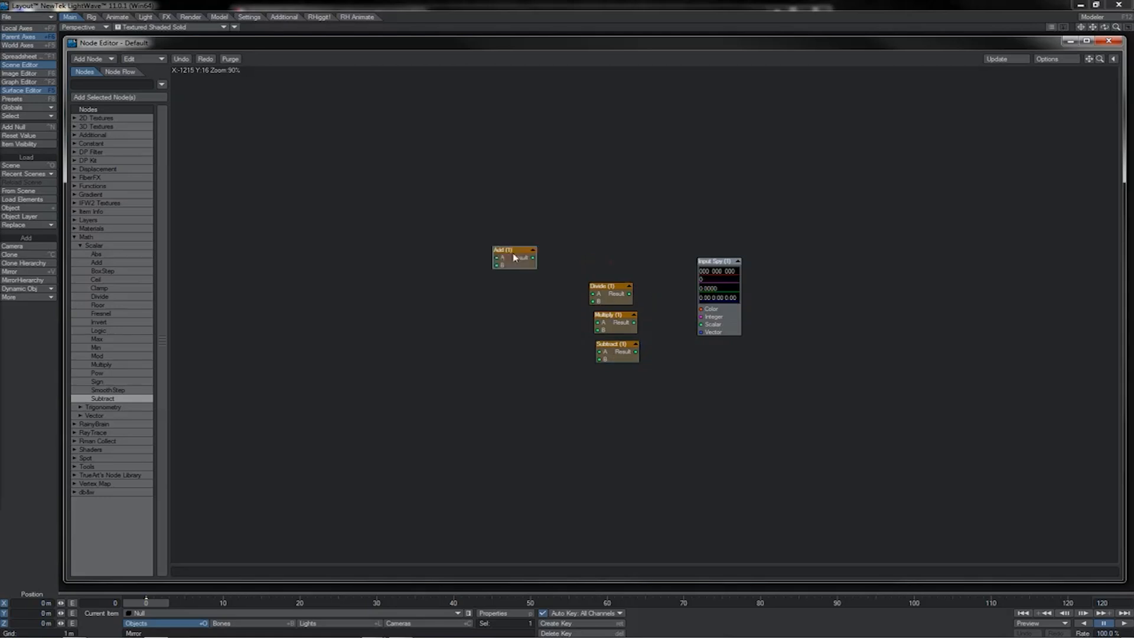
pyautogui.moveTo(595, 324); pyautogui.dragTo(496, 290)
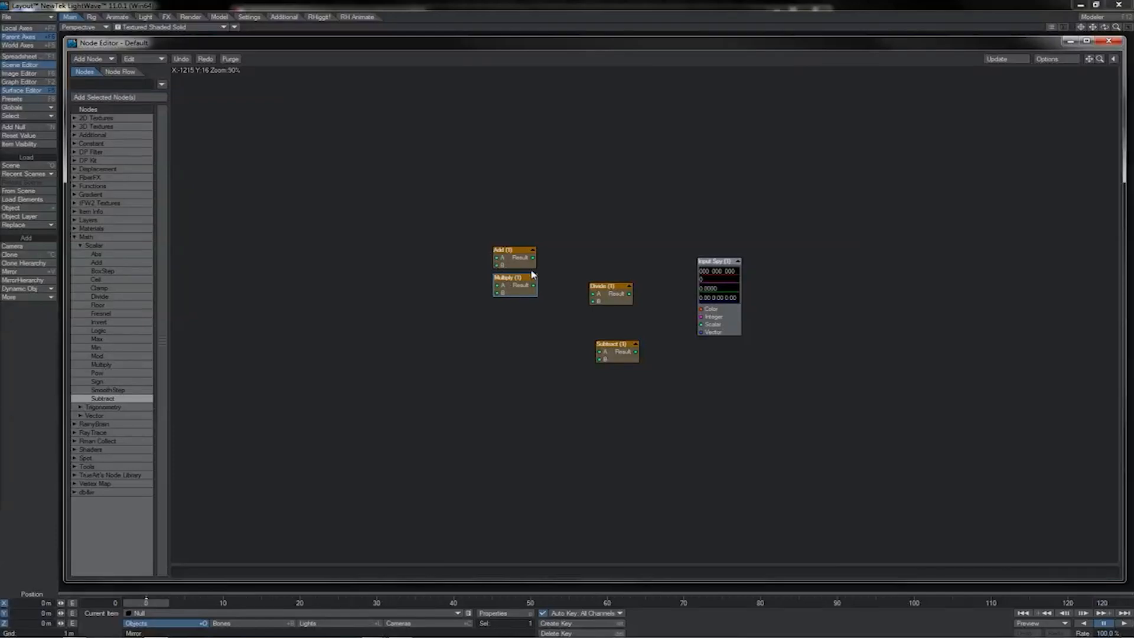
pyautogui.moveTo(609, 295); pyautogui.dragTo(617, 325)
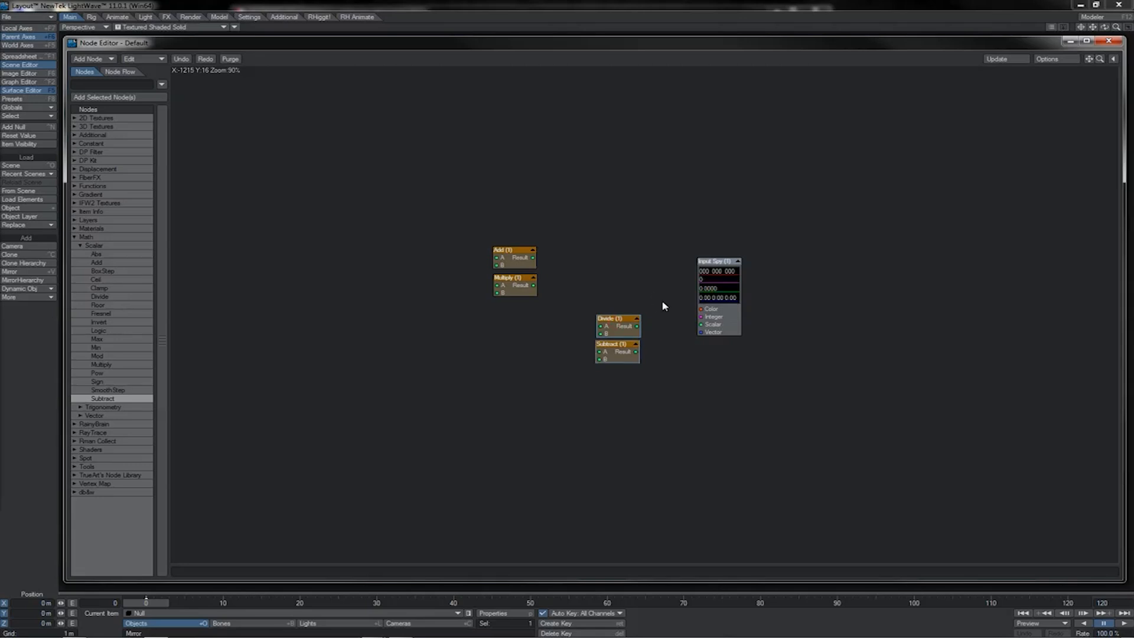
# Replace the four arithmetic nodes with an Abs node and then a Ceil node, placed to the left of Input Spy.
pyautogui.moveTo(663, 305); pyautogui.dragTo(577, 383)
pyautogui.click(577, 379)
pyautogui.moveTo(637, 239); pyautogui.dragTo(515, 383)
pyautogui.moveTo(612, 313); pyautogui.dragTo(495, 307)
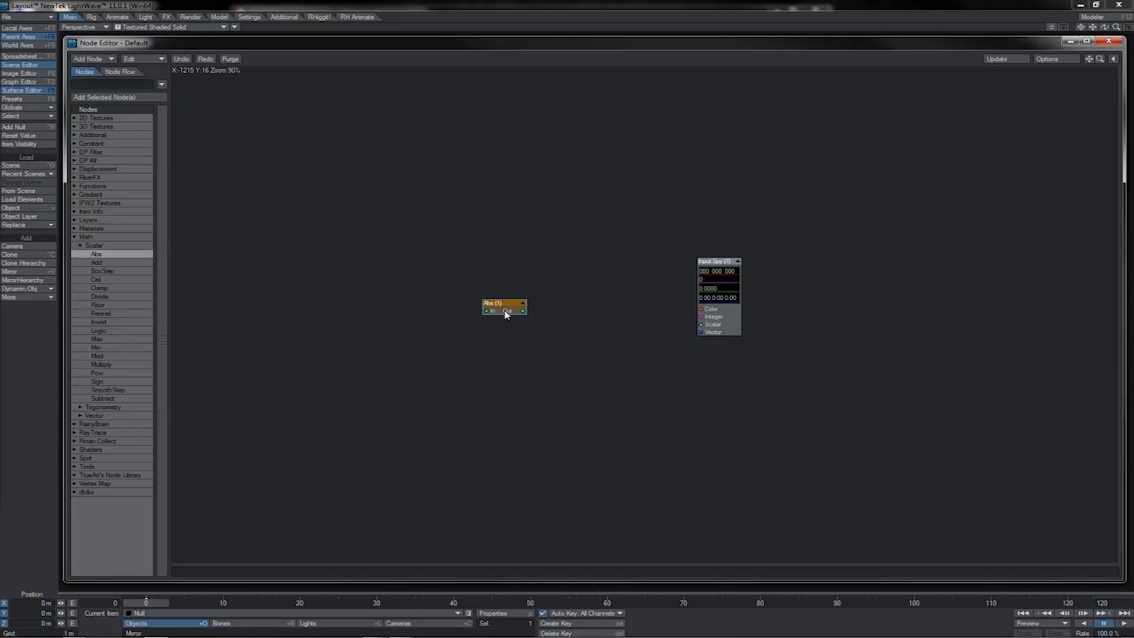
pyautogui.moveTo(506, 314); pyautogui.dragTo(498, 307)
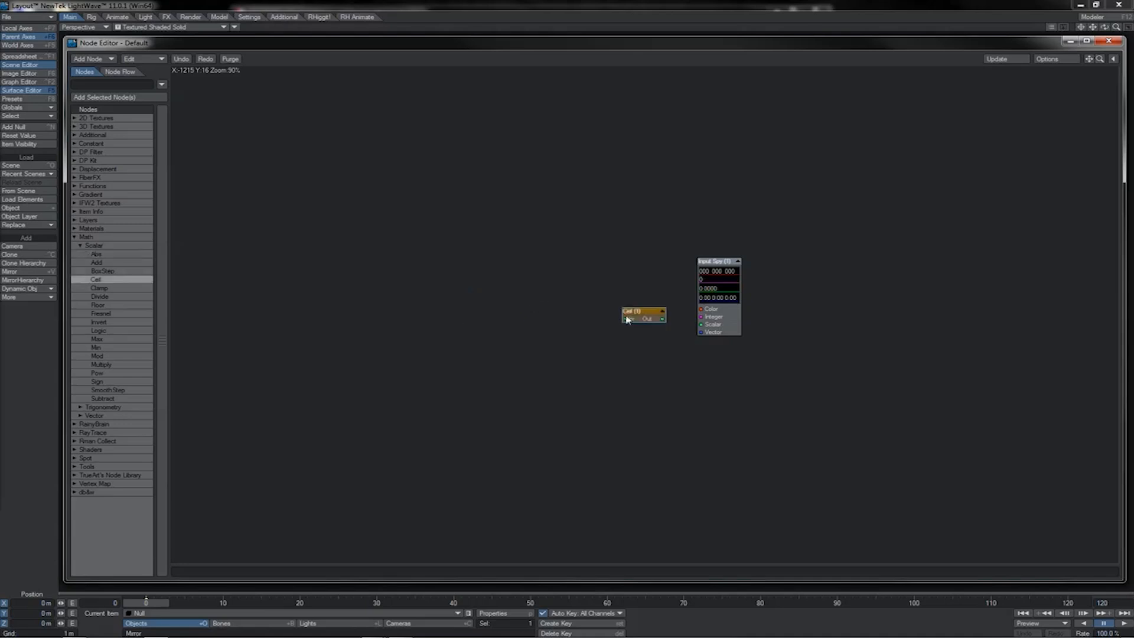
pyautogui.moveTo(635, 317); pyautogui.dragTo(510, 299)
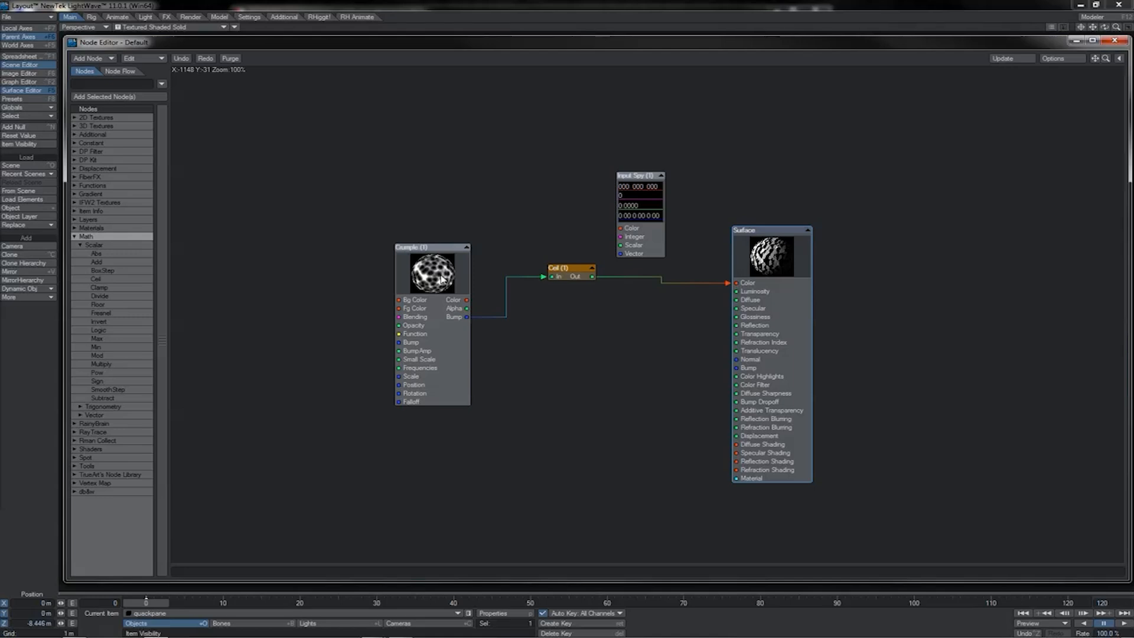
# Add a scalar Floor node and wire Crumple's Bump output through it into the Surface's Color input.
pyautogui.doubleClick(110, 305)
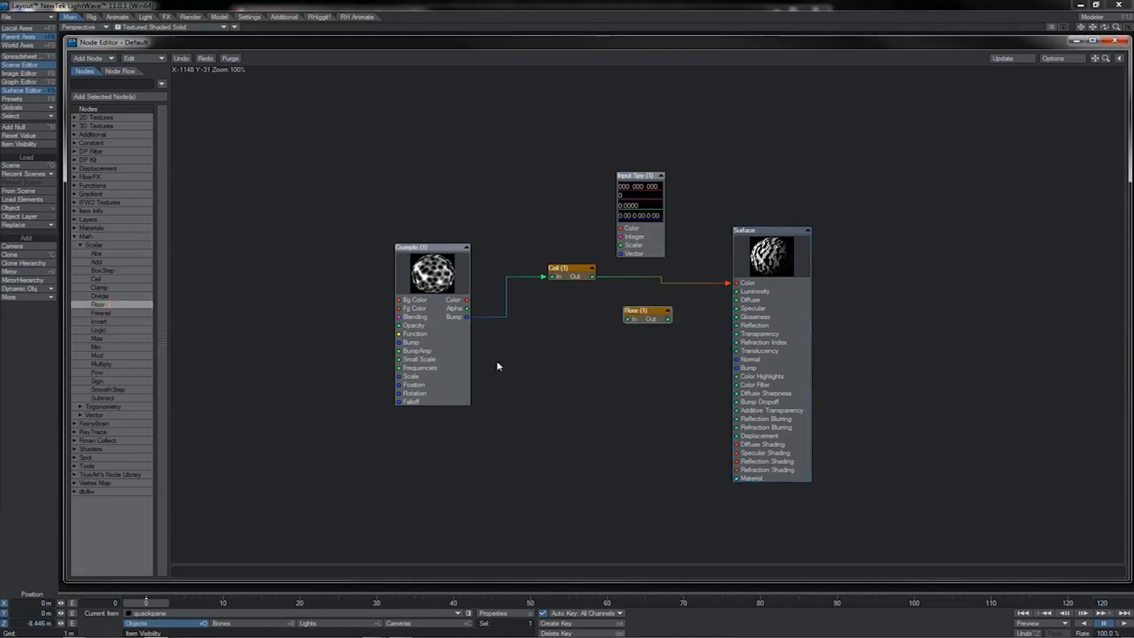
pyautogui.moveTo(466, 317); pyautogui.dragTo(627, 319)
pyautogui.moveTo(667, 319); pyautogui.dragTo(736, 283)
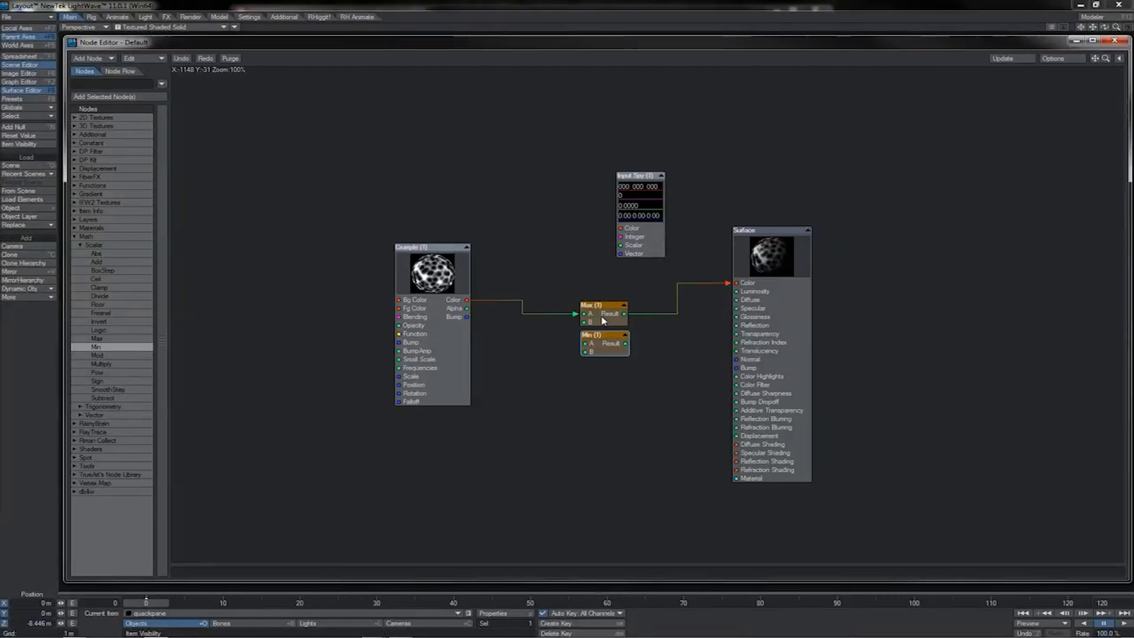
# Set the Max node's B value to 0.2 and reposition the node slightly closer to Crumple.
pyautogui.doubleClick(612, 321)
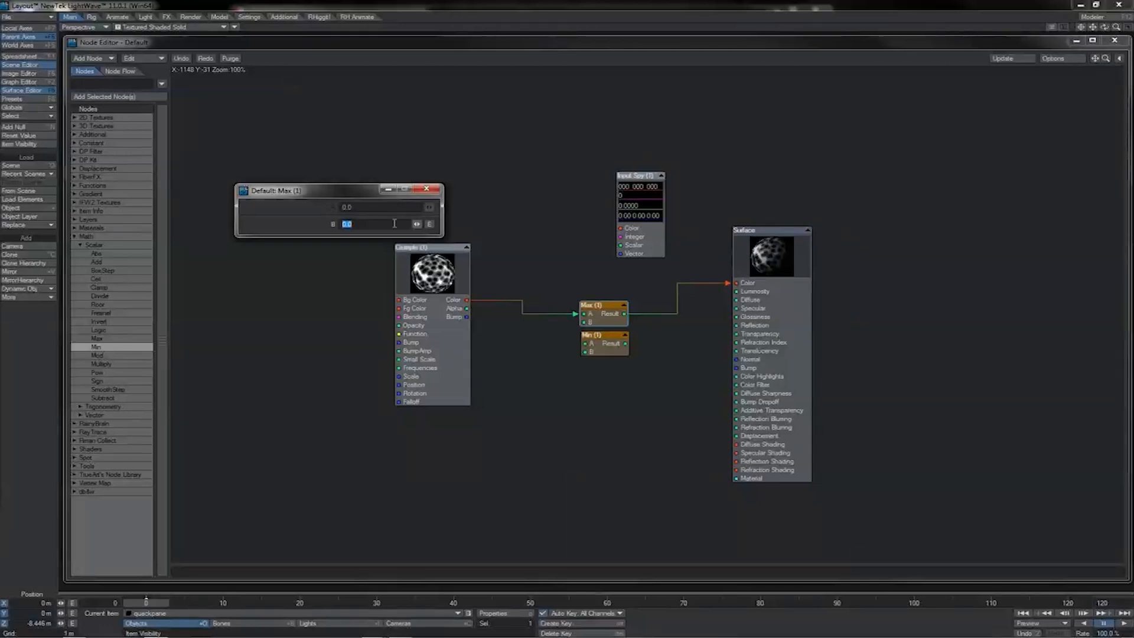
pyautogui.write('0.2')
pyautogui.press('Return')
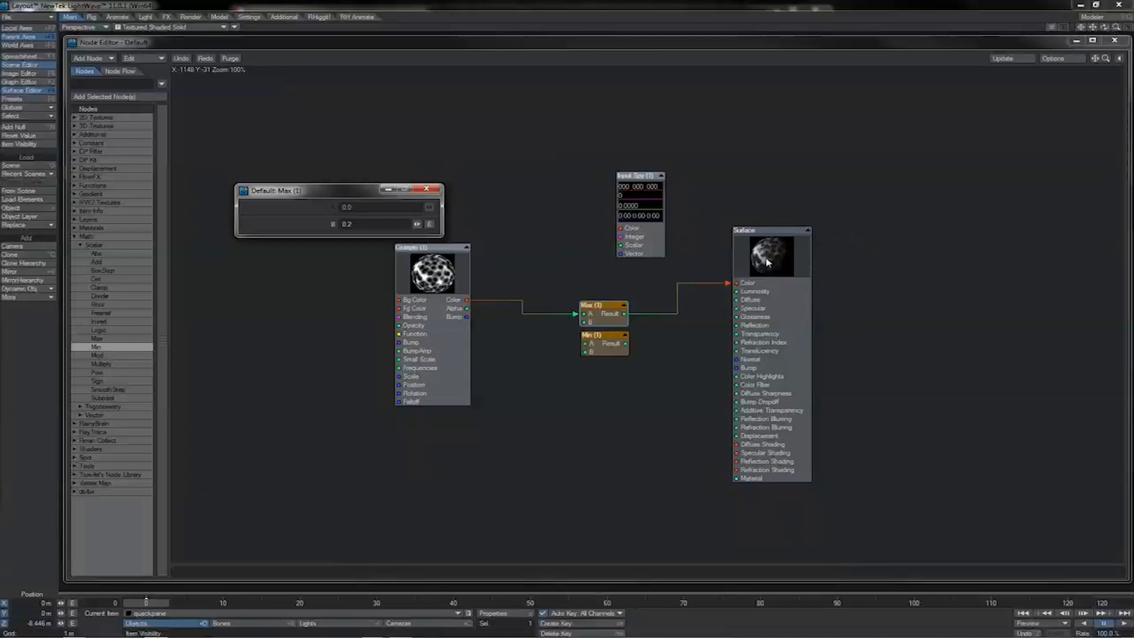
pyautogui.moveTo(611, 307); pyautogui.dragTo(601, 306)
pyautogui.doubleClick(599, 306)
pyautogui.moveTo(356, 225); pyautogui.dragTo(316, 224)
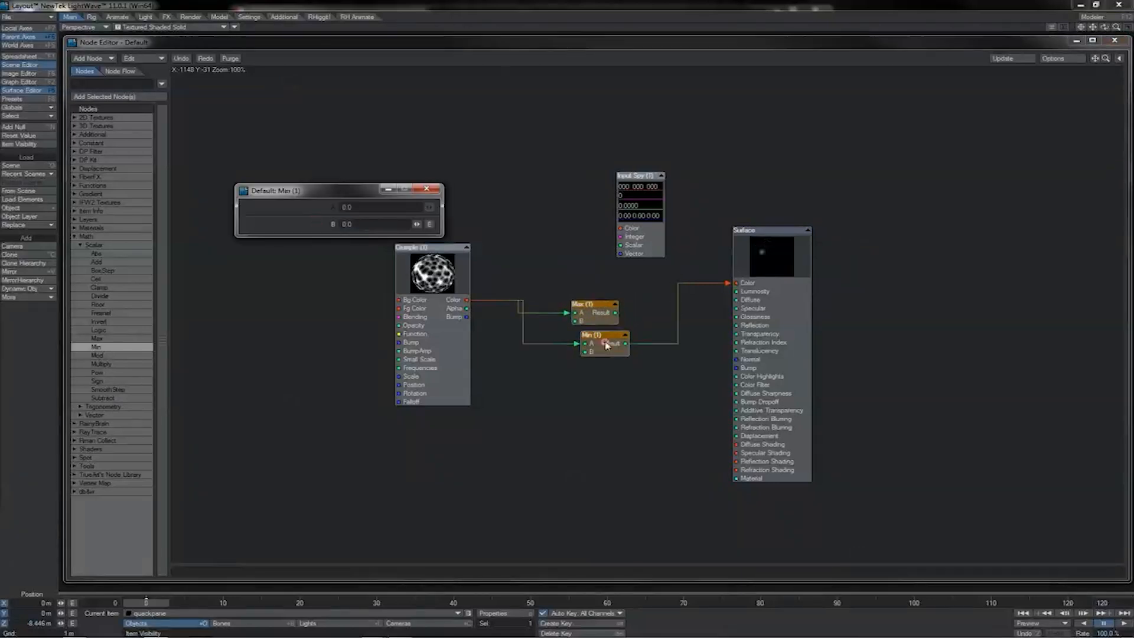
# Route Crumple's Color through the Min node into the Surface's Color and set Min's B value to 0.3.
pyautogui.doubleClick(607, 346)
pyautogui.moveTo(363, 224); pyautogui.dragTo(331, 230)
pyautogui.press('Return')
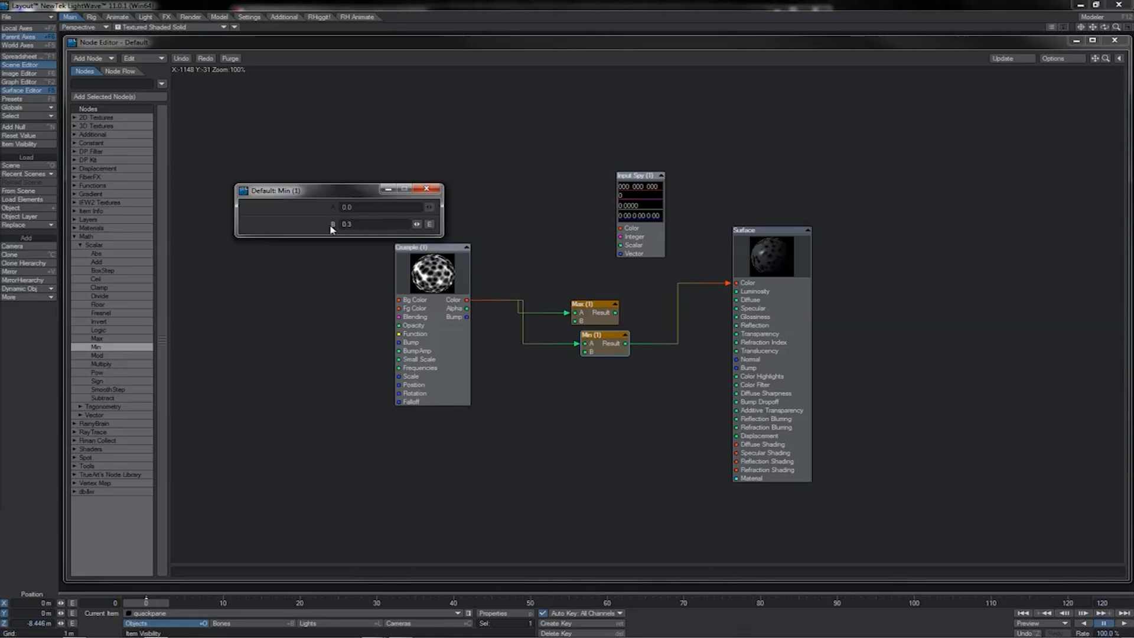
# Replace Max and Min with a Clamp node wired between Crumple's Color output and the Surface's Color input.
pyautogui.click(557, 375)
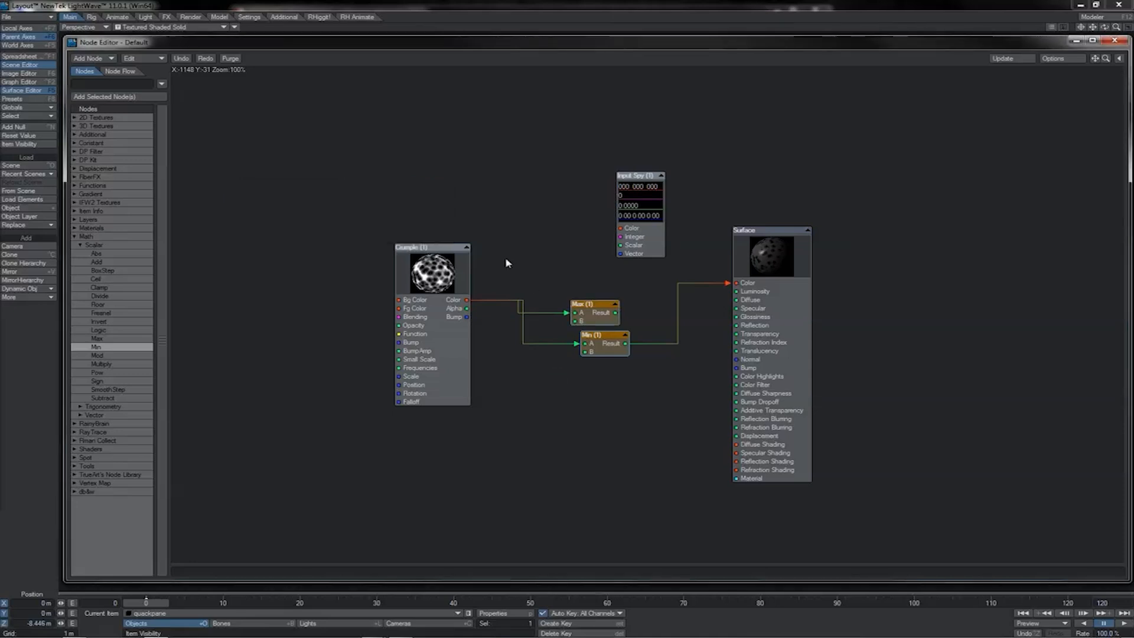
pyautogui.click(438, 268)
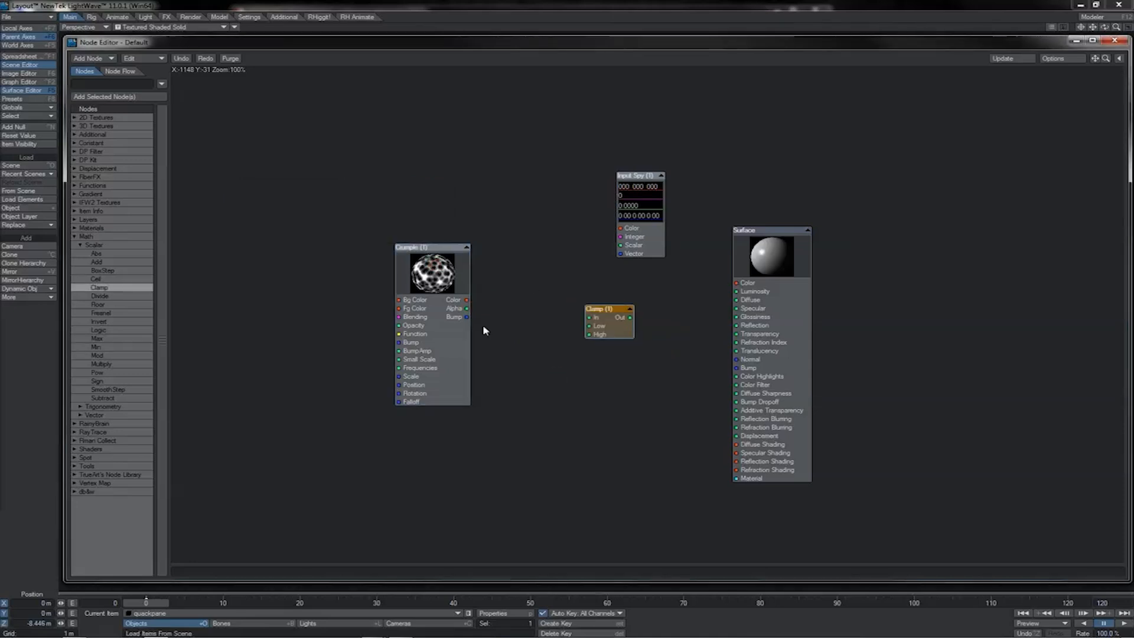
pyautogui.moveTo(466, 300); pyautogui.dragTo(735, 282)
# Set the Clamp node's Low value to 0.2 and its High value to 0.8.
pyautogui.doubleClick(609, 322)
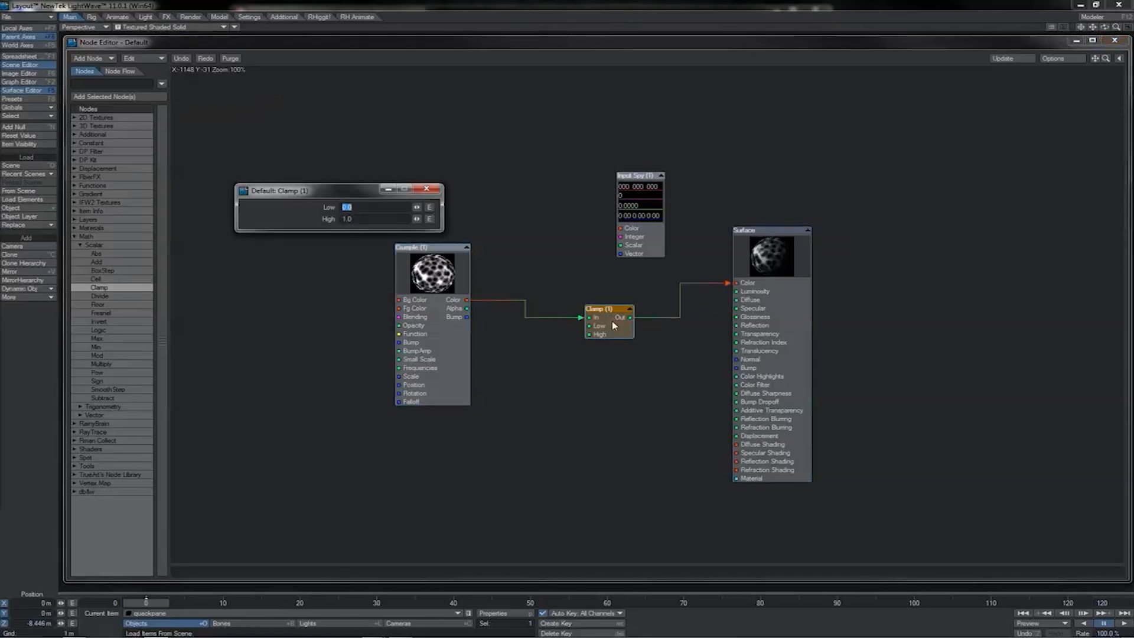
pyautogui.write('2')
pyautogui.press('Tab')
pyautogui.write('.8')
pyautogui.press('Return')
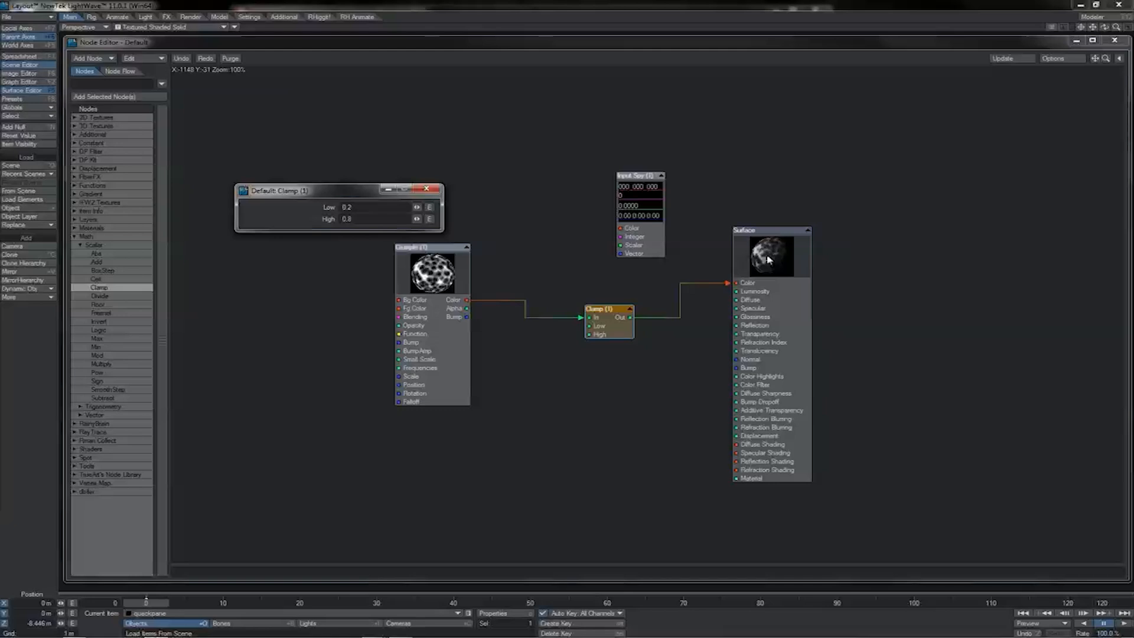
pyautogui.click(425, 189)
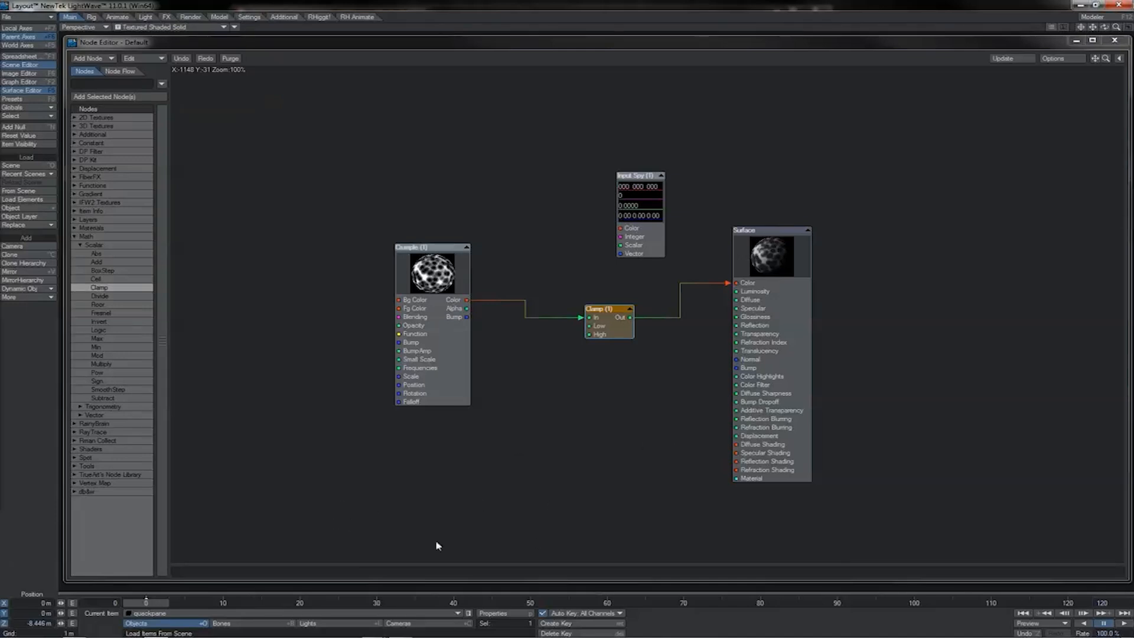
# Replace the Clamp with a Pow node connecting Crumple's Color to the Surface's Color, and position it between them.
pyautogui.click(616, 332)
pyautogui.moveTo(616, 332); pyautogui.dragTo(596, 353)
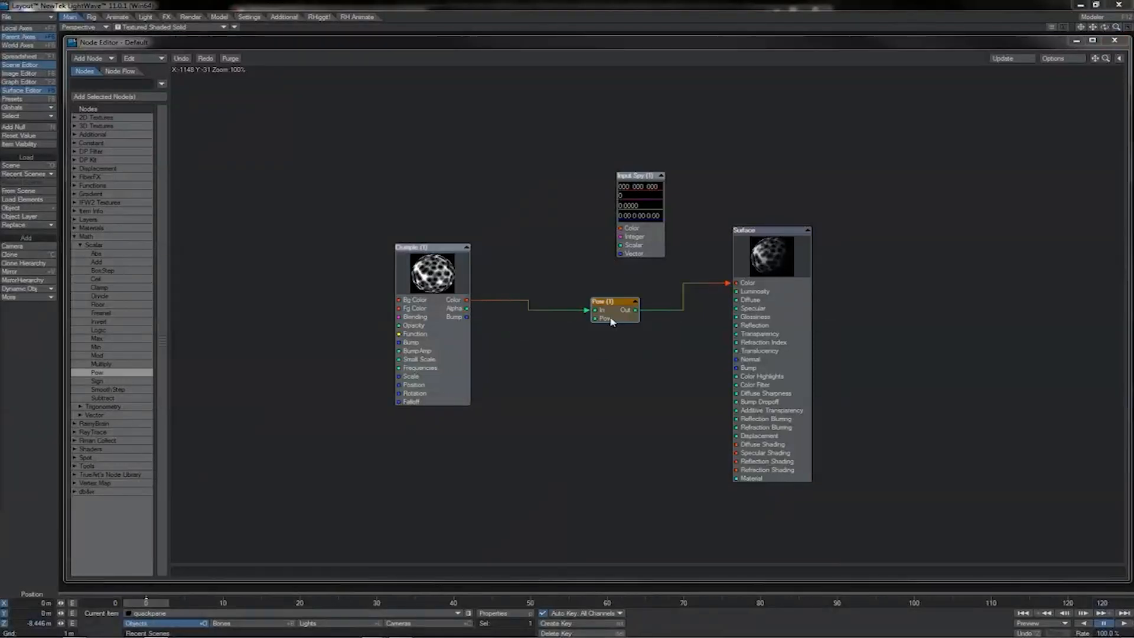
pyautogui.moveTo(611, 322); pyautogui.dragTo(596, 321)
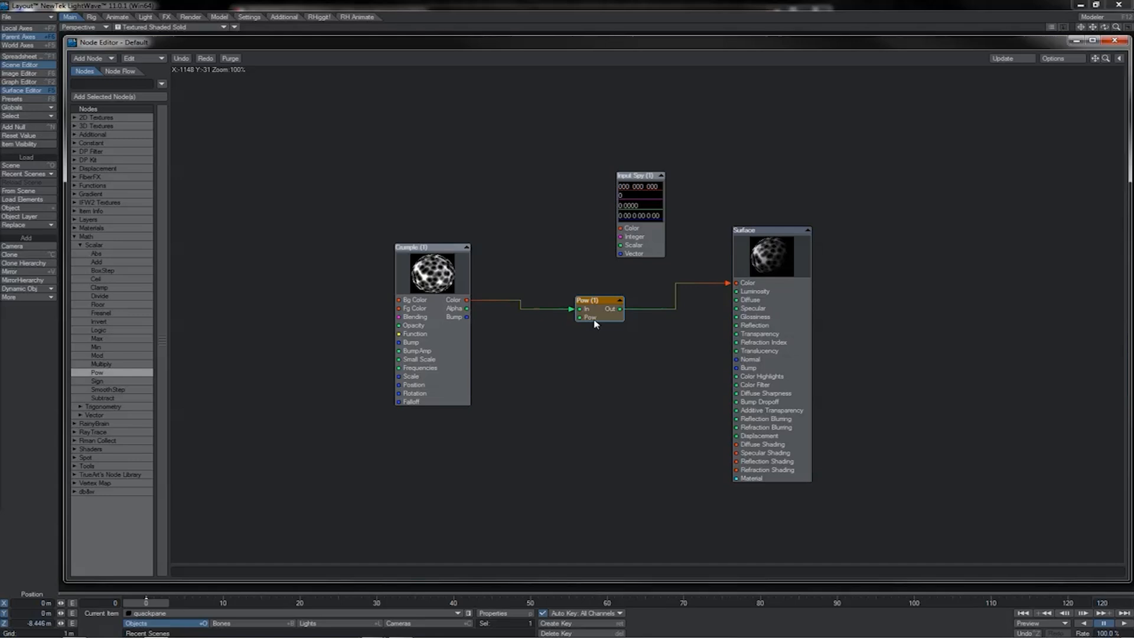
# Try a power of 0.5 on the Pow node, and change it to 2.
pyautogui.doubleClick(594, 323)
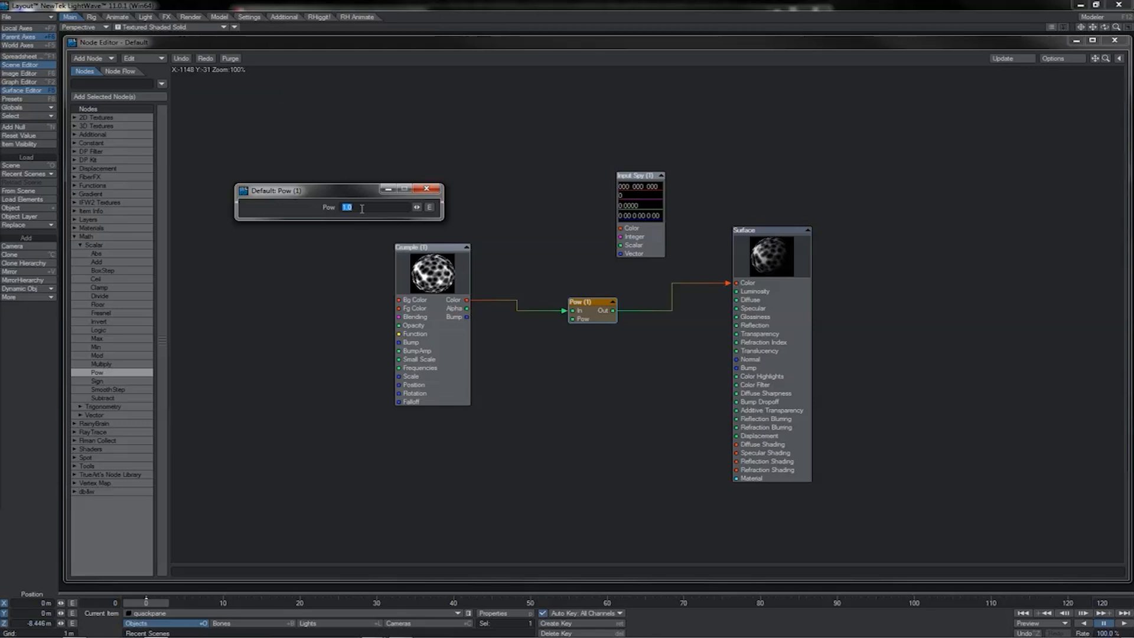
pyautogui.write('0.5')
pyautogui.press('Return')
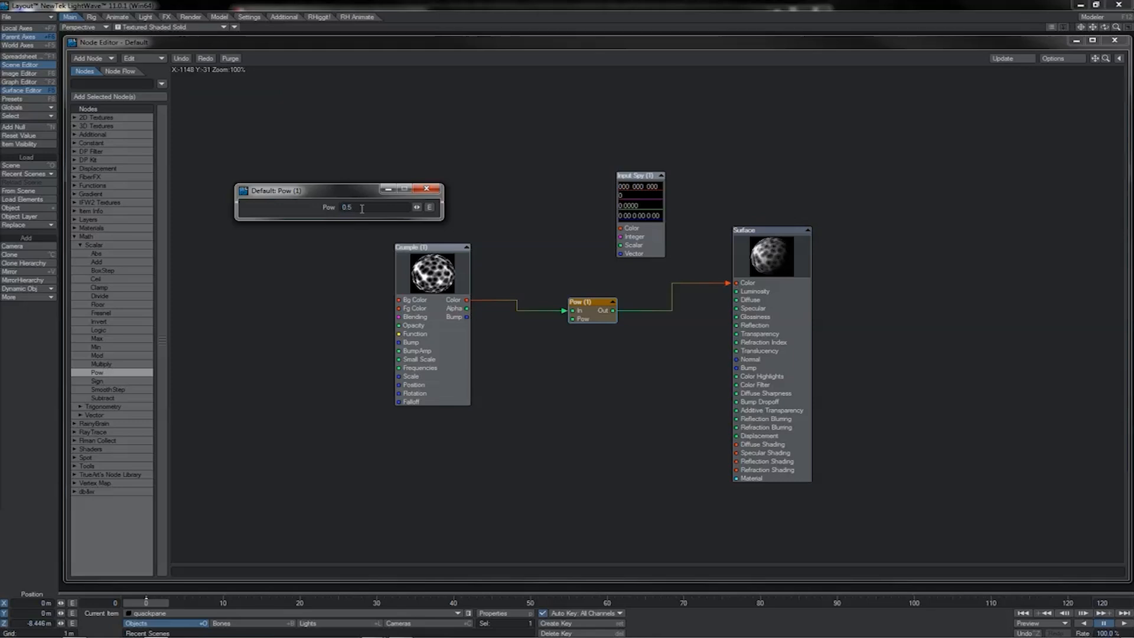
pyautogui.doubleClick(362, 208)
pyautogui.write('2')
pyautogui.press('Return')
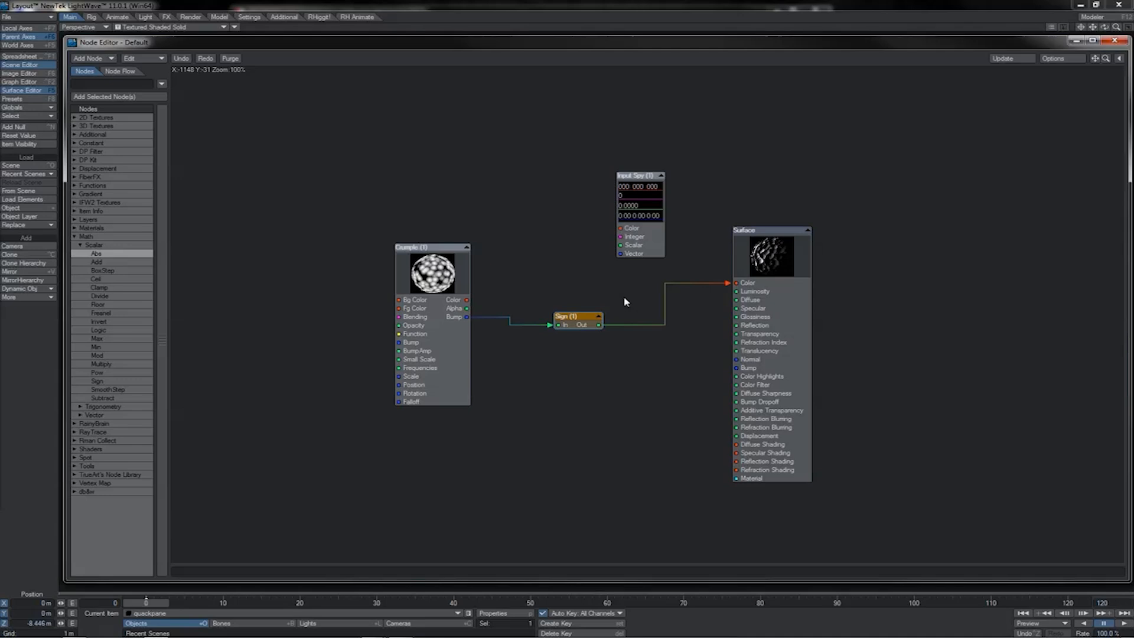
# Replace Sign with an Invert node linking a constant Scalar to Input Spy's Scalar input, and test scalar values of 0 and -2.
pyautogui.moveTo(577, 321); pyautogui.dragTo(558, 308)
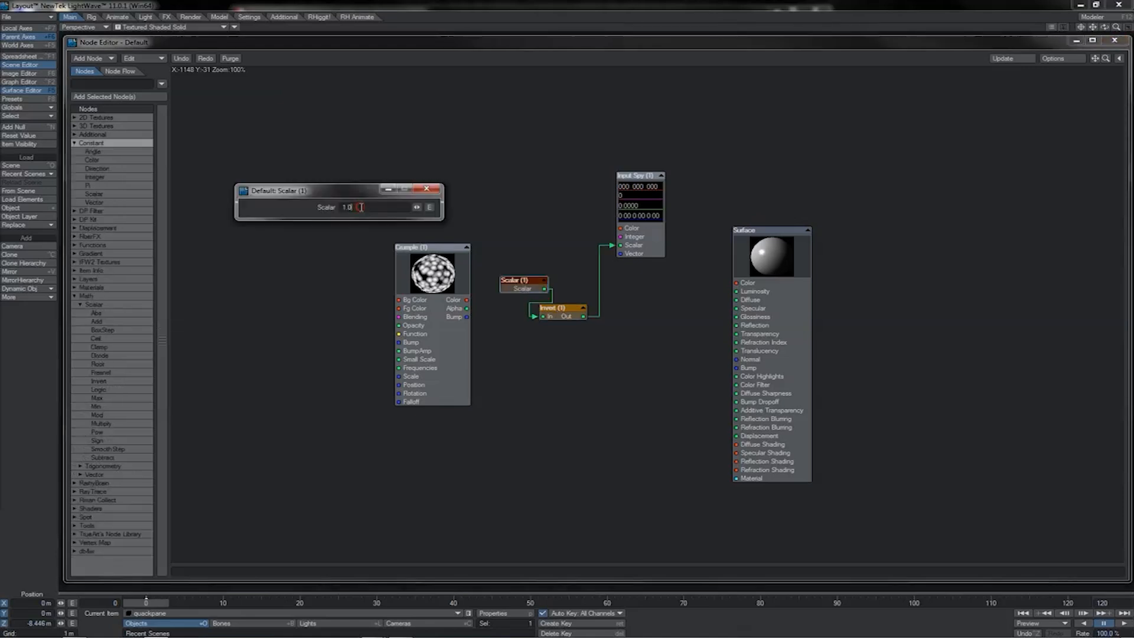
pyautogui.moveTo(361, 206); pyautogui.dragTo(333, 210)
pyautogui.write('0')
pyautogui.press('Return')
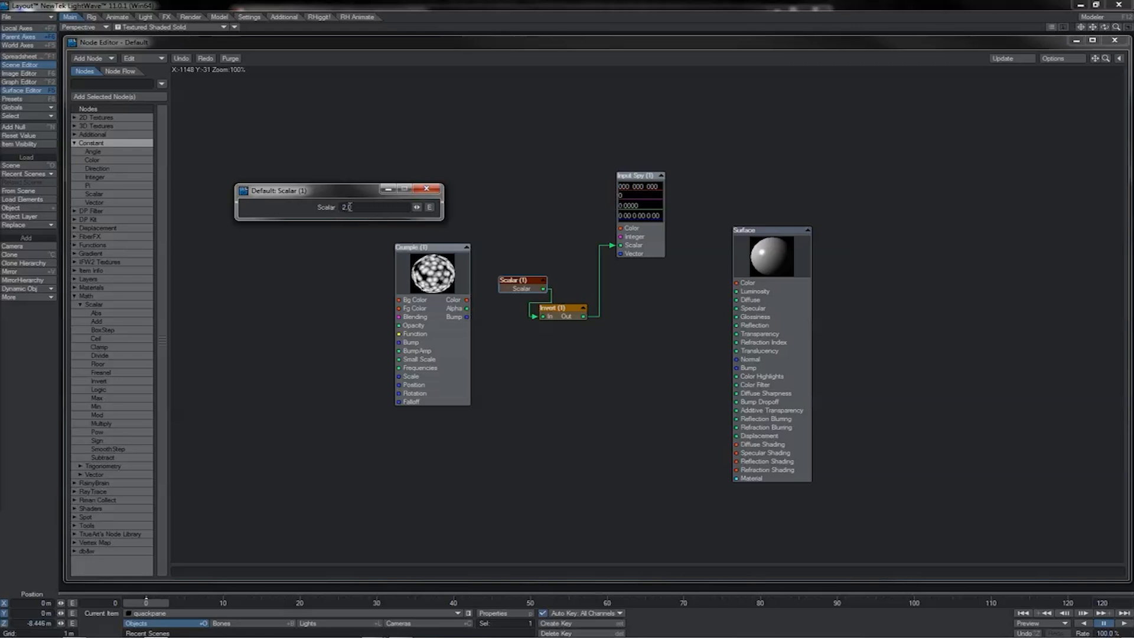
pyautogui.moveTo(358, 207); pyautogui.dragTo(335, 208)
pyautogui.write('-1')
pyautogui.moveTo(368, 207); pyautogui.dragTo(329, 211)
pyautogui.write('-2')
pyautogui.click(420, 189)
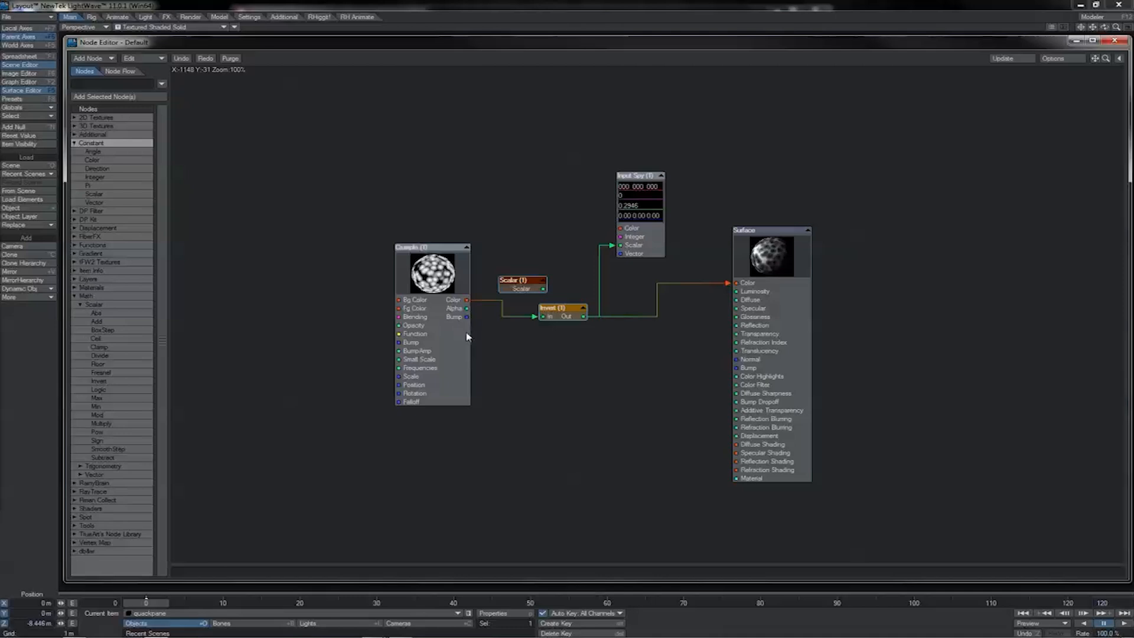
# Turn off the Invert option in the Crumple texture and reposition the Invert node between Crumple and Surface.
pyautogui.doubleClick(449, 271)
pyautogui.click(345, 254)
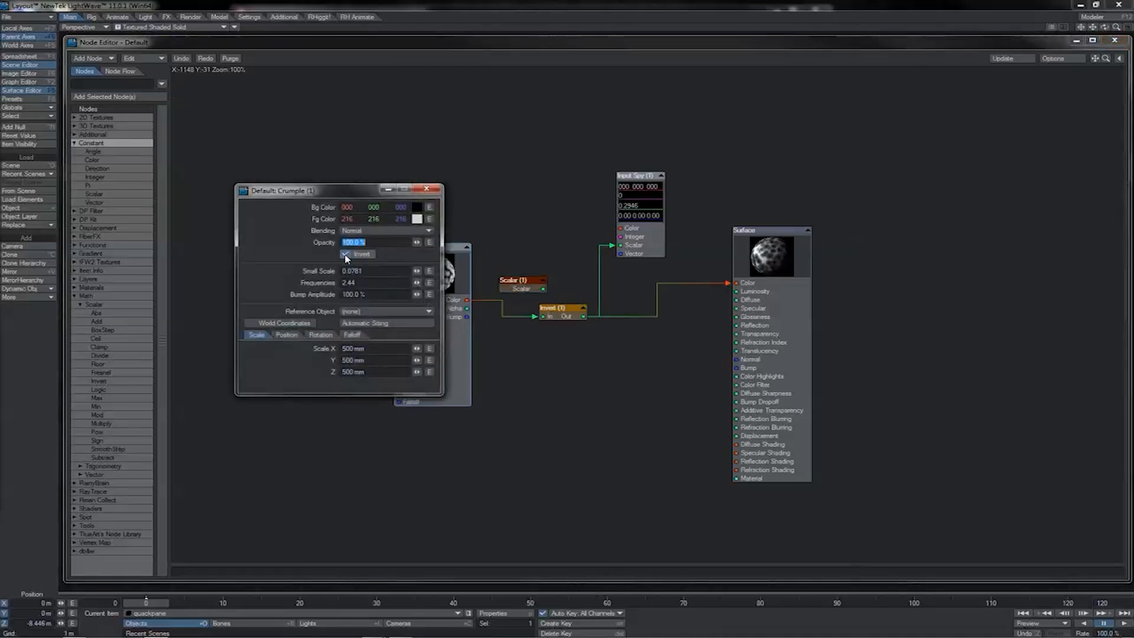
pyautogui.click(345, 255)
pyautogui.click(345, 255)
pyautogui.click(346, 255)
pyautogui.click(346, 255)
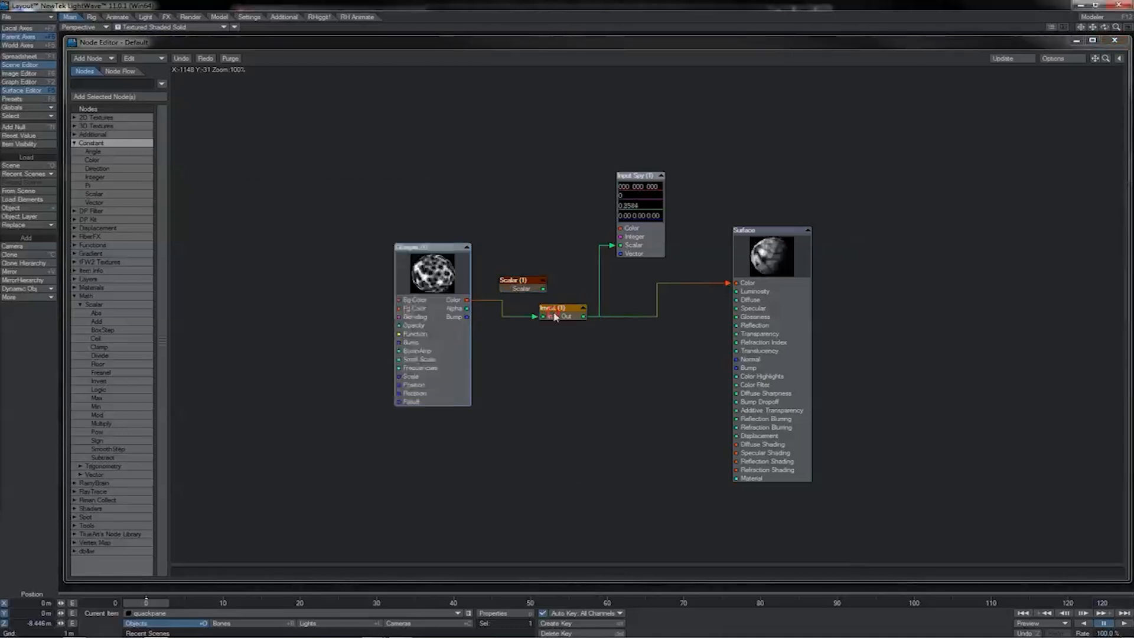
pyautogui.moveTo(555, 317); pyautogui.dragTo(545, 326)
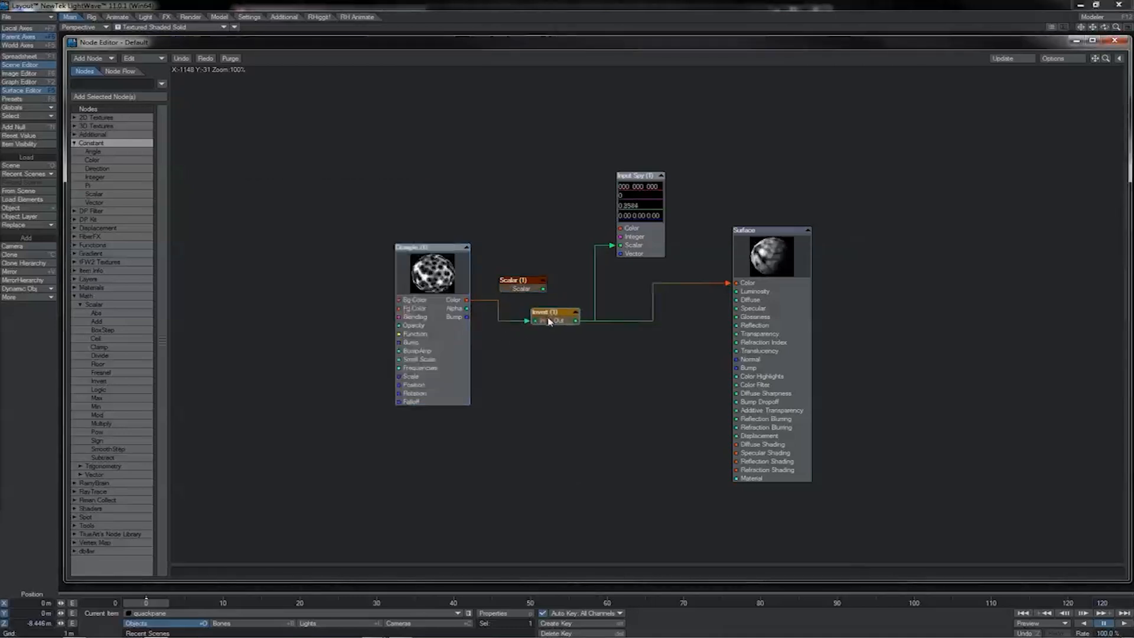
pyautogui.click(440, 283)
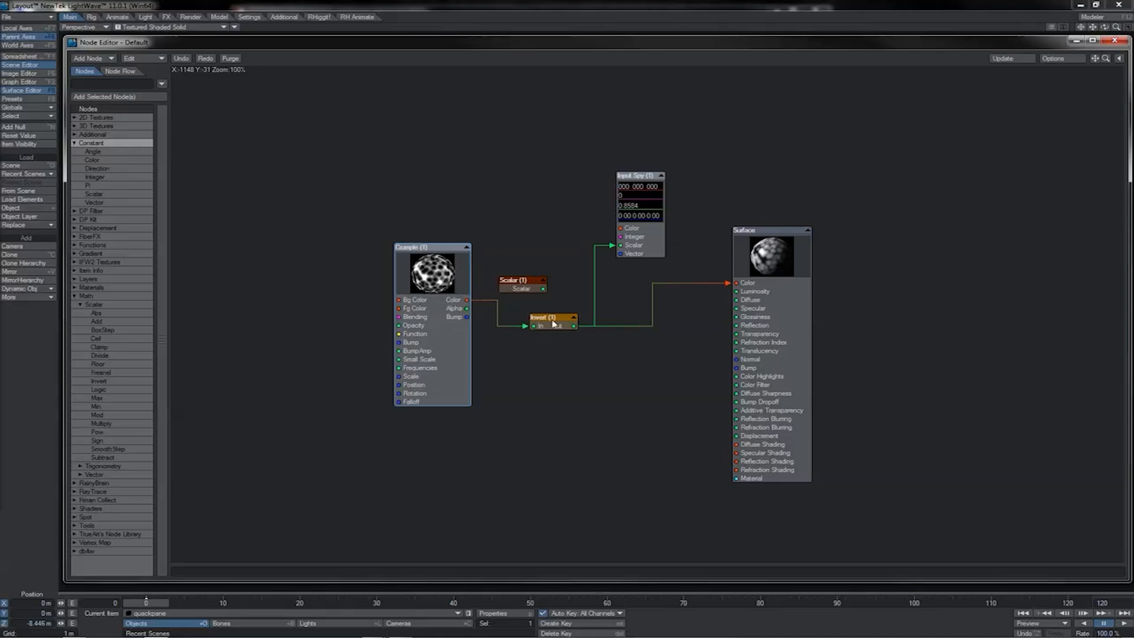
pyautogui.moveTo(554, 323); pyautogui.dragTo(556, 317)
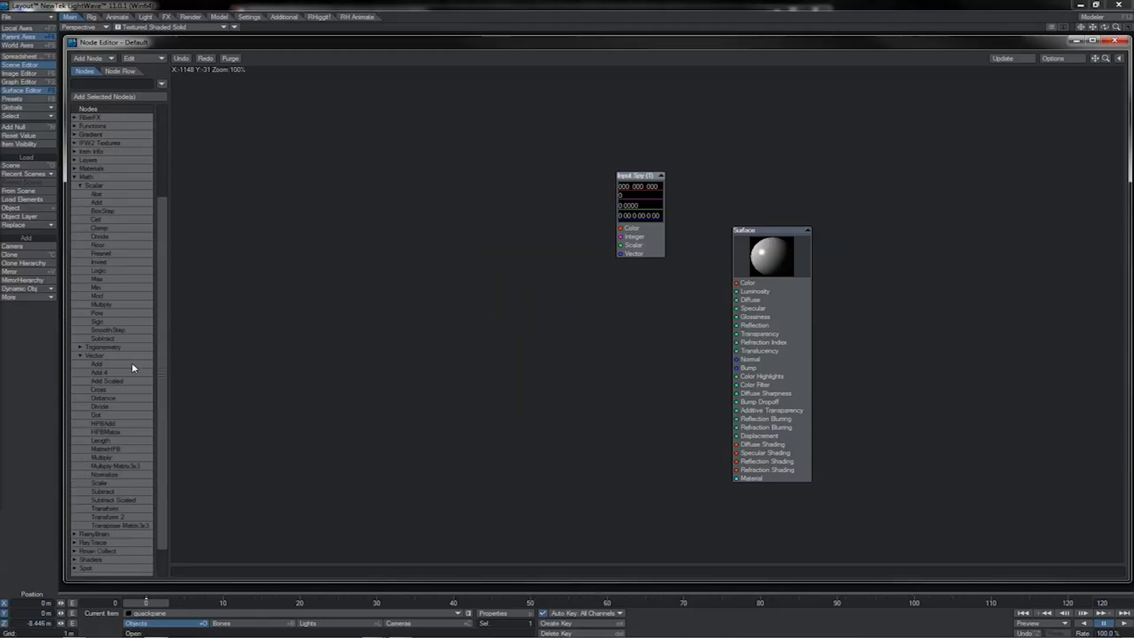
# Add a Vector Add node feeding Input Spy's Vector input, with A set to 1, 2, 3 and B to 4, 5, 6.
pyautogui.doubleClick(132, 365)
pyautogui.moveTo(641, 319); pyautogui.dragTo(620, 254)
pyautogui.doubleClick(468, 294)
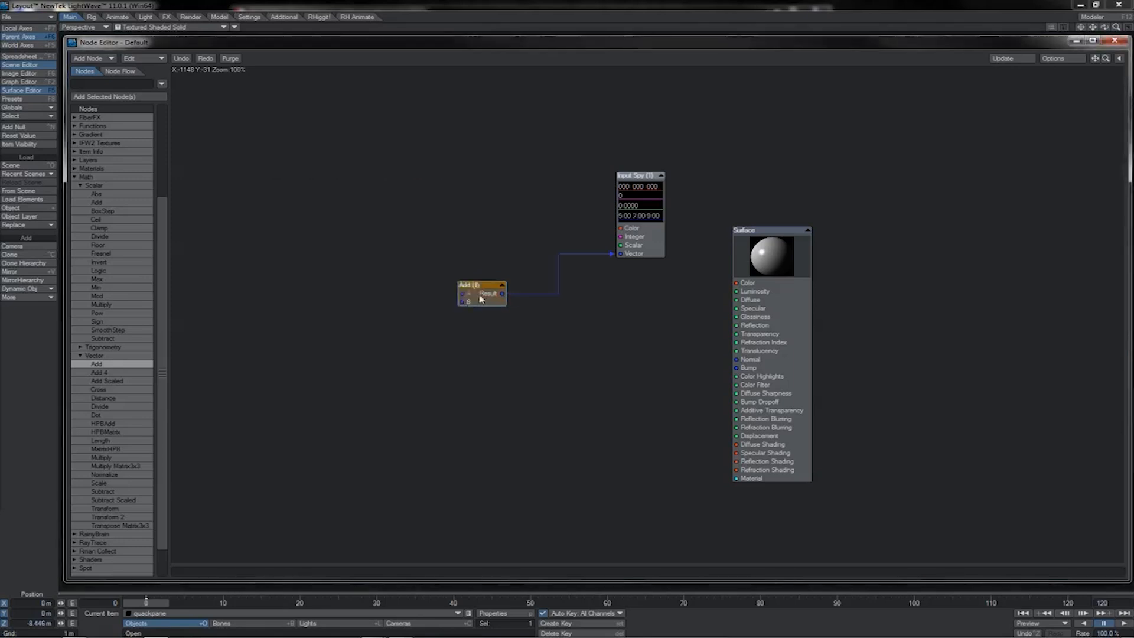
pyautogui.doubleClick(477, 295)
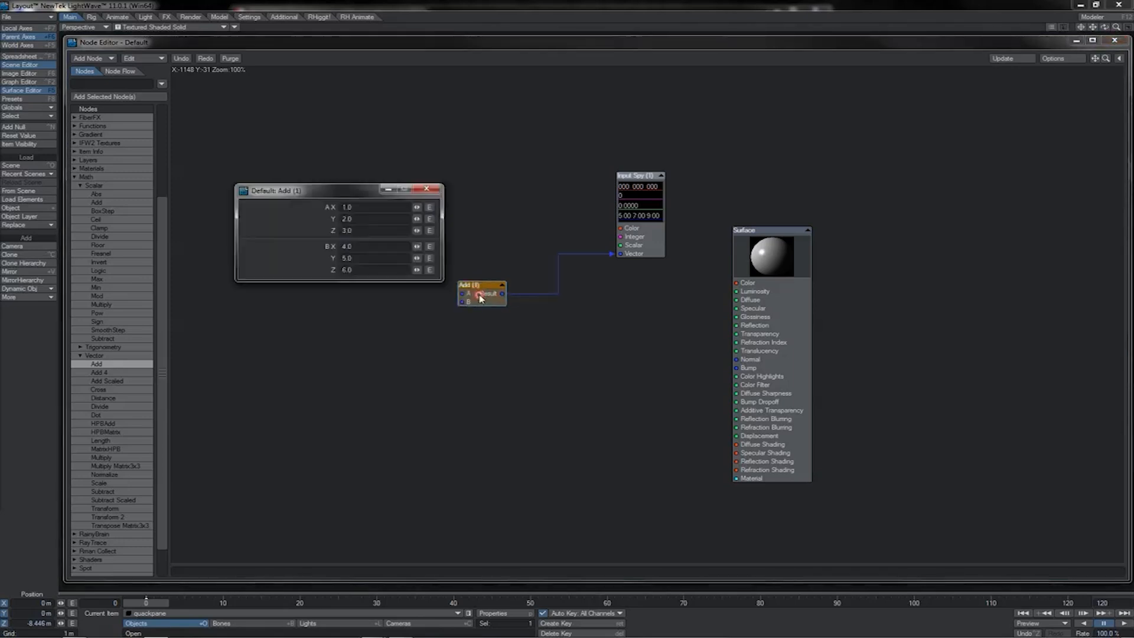
pyautogui.moveTo(355, 202); pyautogui.dragTo(362, 226)
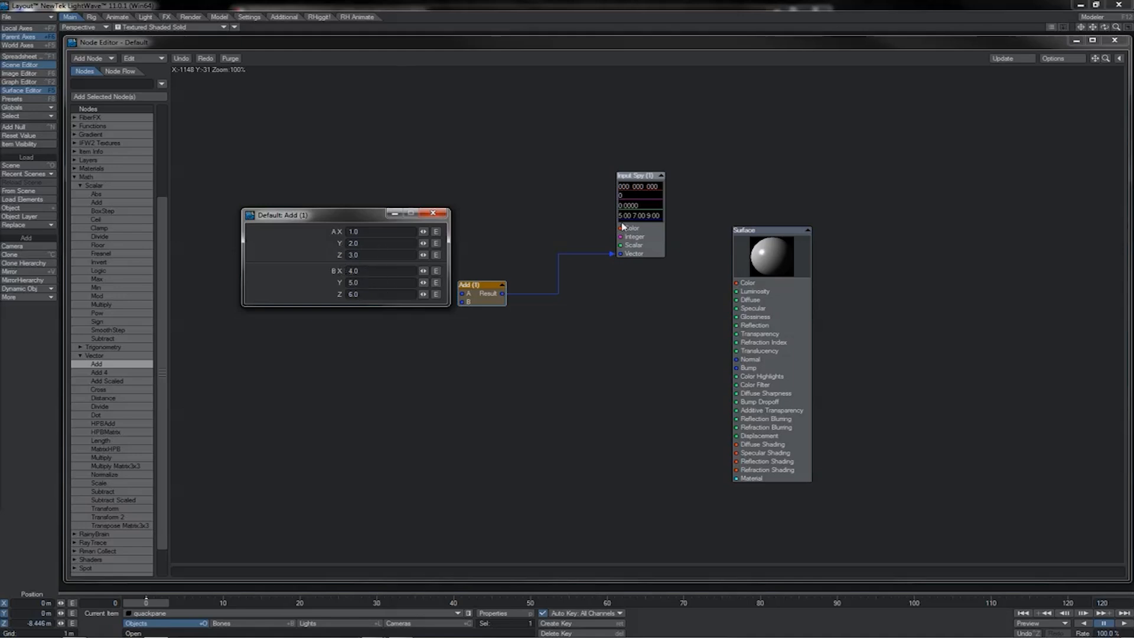
# Add the vector math nodes Add 4, Multiply, Divide and Subtract, lining up Add 4 and Multiply beneath the Add node.
pyautogui.doubleClick(136, 372)
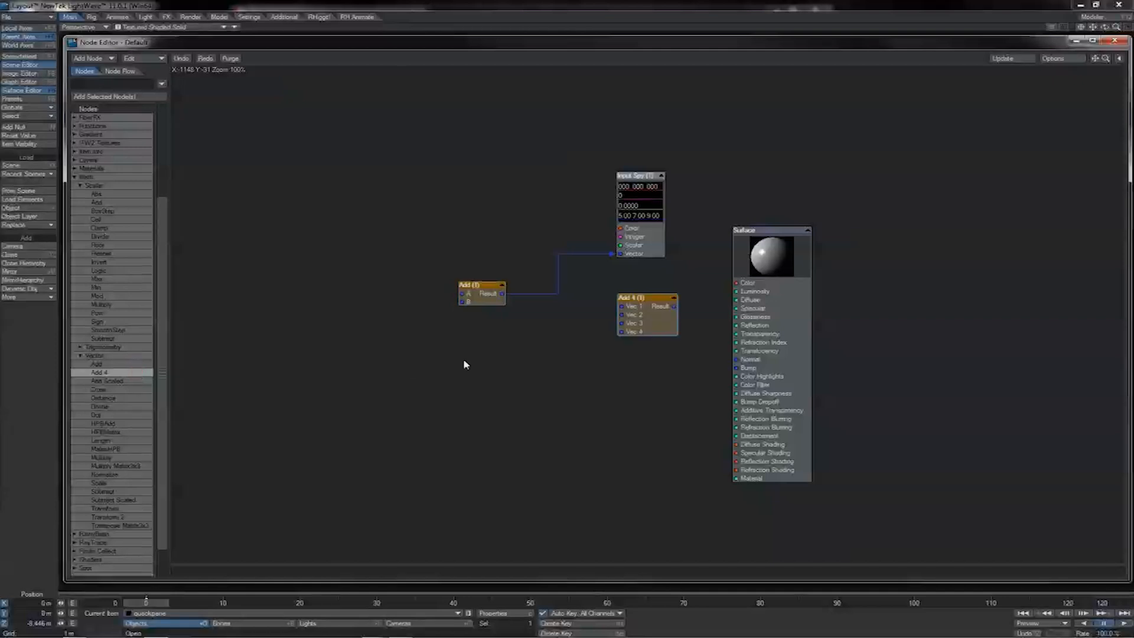
pyautogui.moveTo(640, 308); pyautogui.dragTo(483, 329)
pyautogui.doubleClick(101, 457)
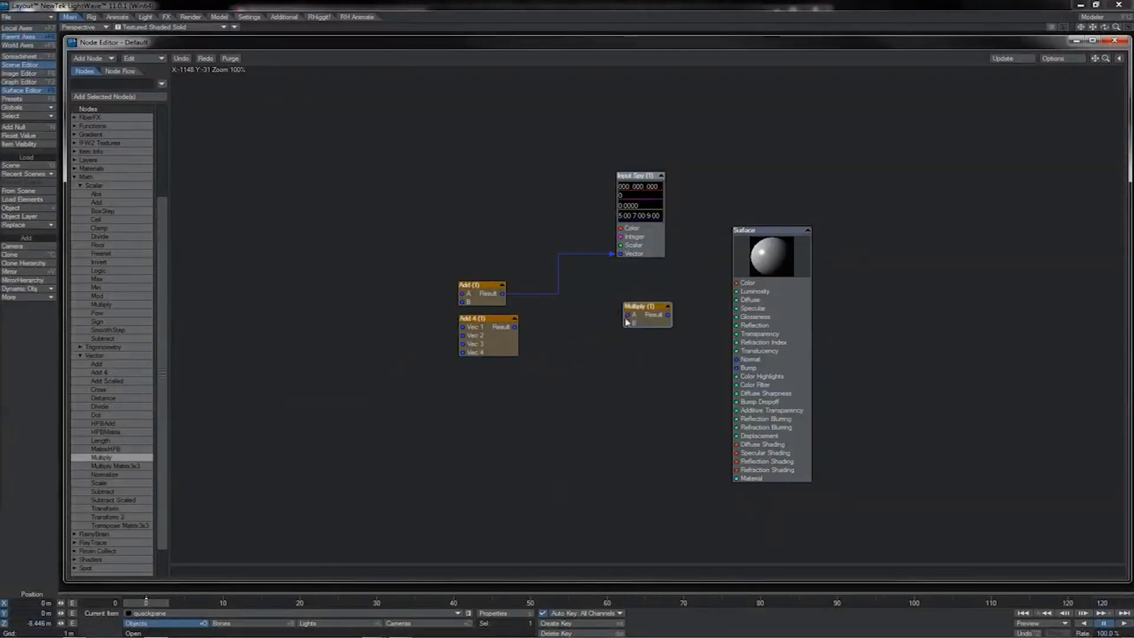
pyautogui.moveTo(628, 321); pyautogui.dragTo(464, 382)
pyautogui.doubleClick(100, 407)
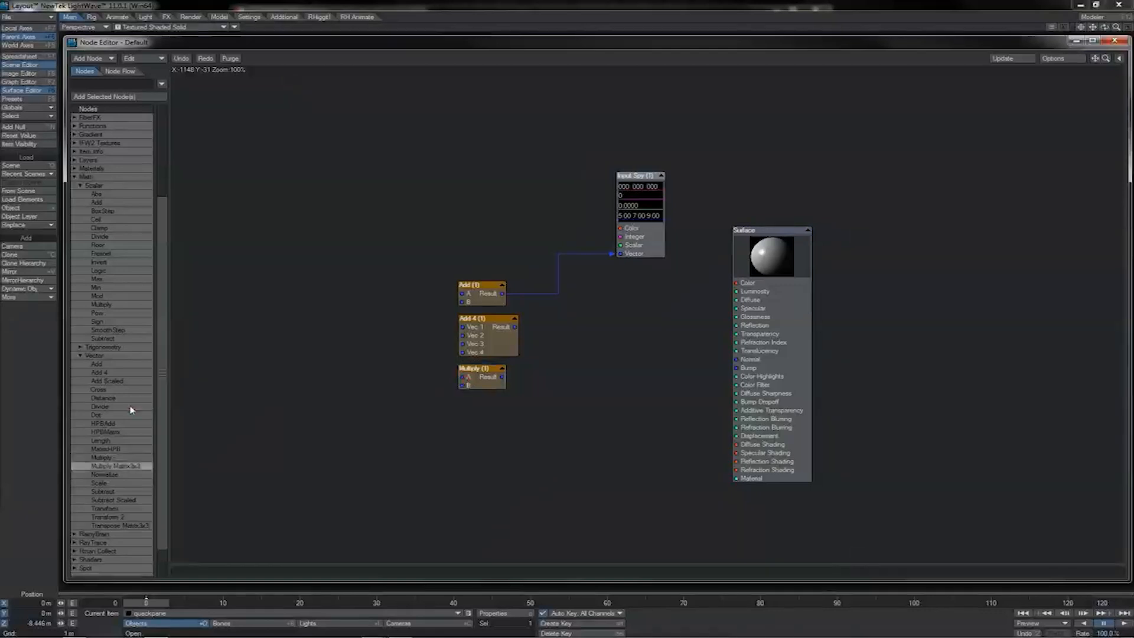
pyautogui.doubleClick(99, 491)
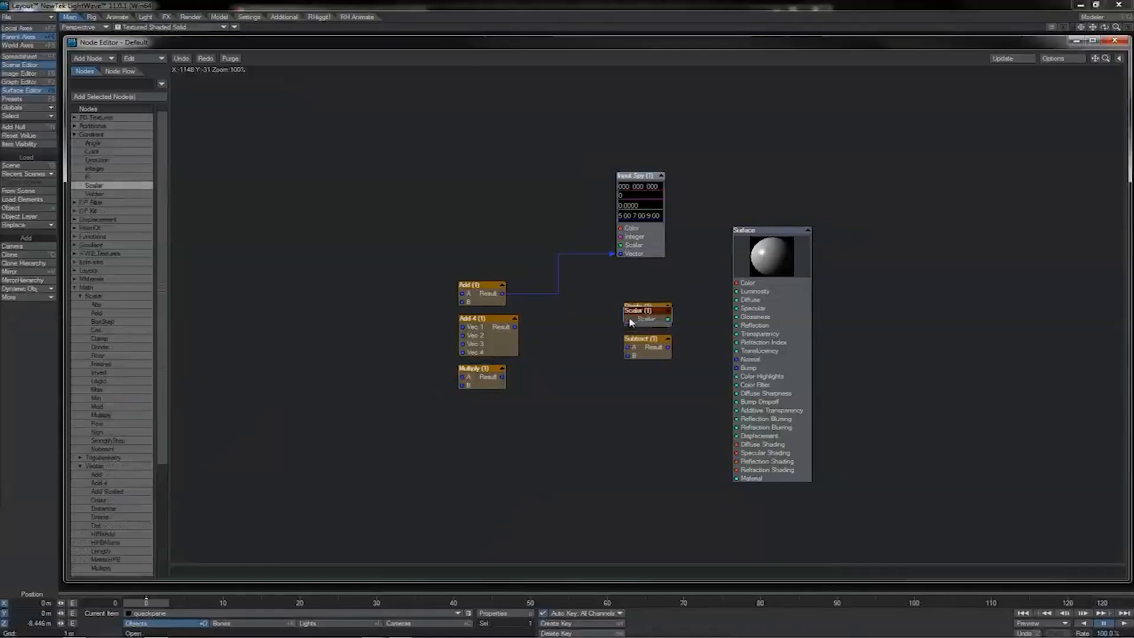
# Feed a constant Scalar node into the vector Add node's A input and check the Add node's settings.
pyautogui.moveTo(631, 317); pyautogui.dragTo(461, 294)
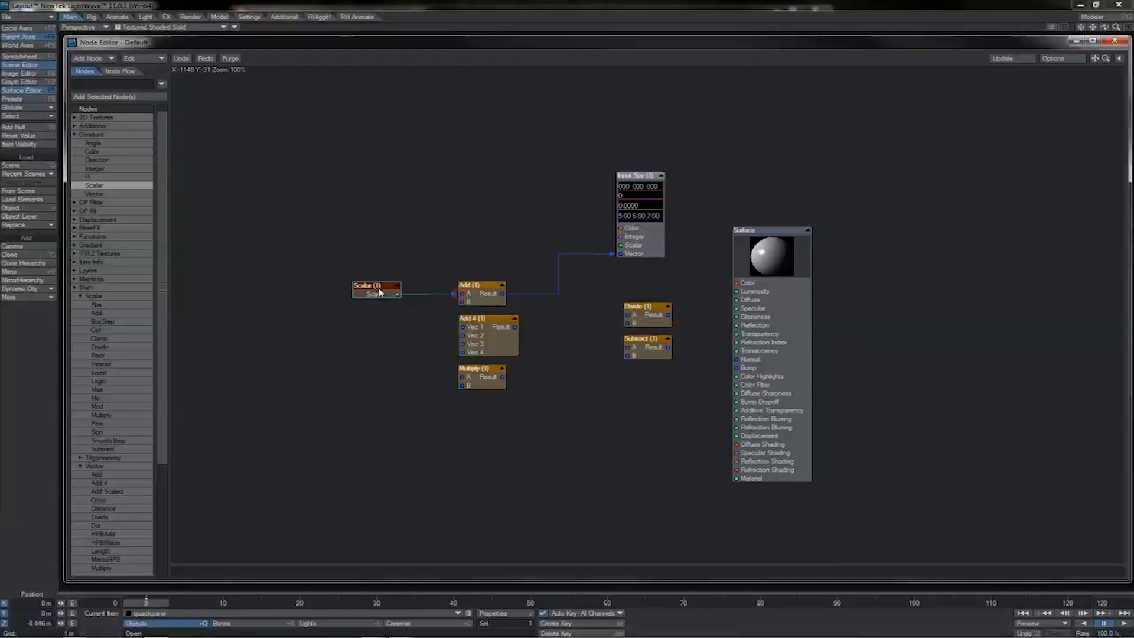
pyautogui.moveTo(375, 288); pyautogui.dragTo(395, 275)
pyautogui.doubleClick(476, 286)
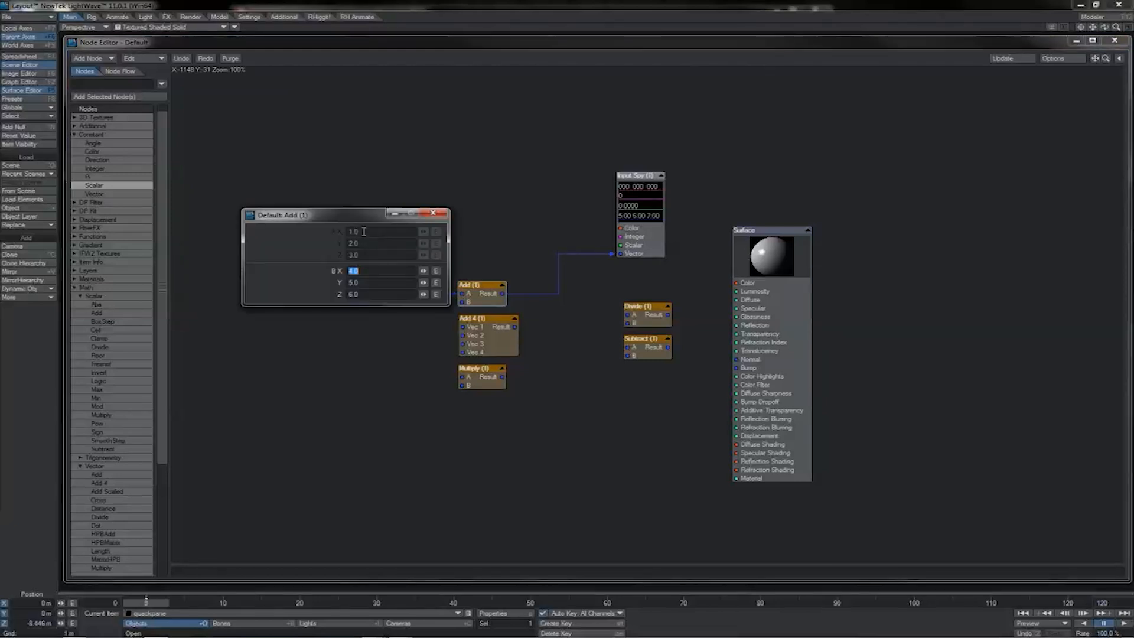
pyautogui.click(432, 213)
# Group the vector math nodes below the Scalar node, with Divide and Subtract beside Add 4 and Multiply.
pyautogui.moveTo(647, 271); pyautogui.dragTo(485, 411)
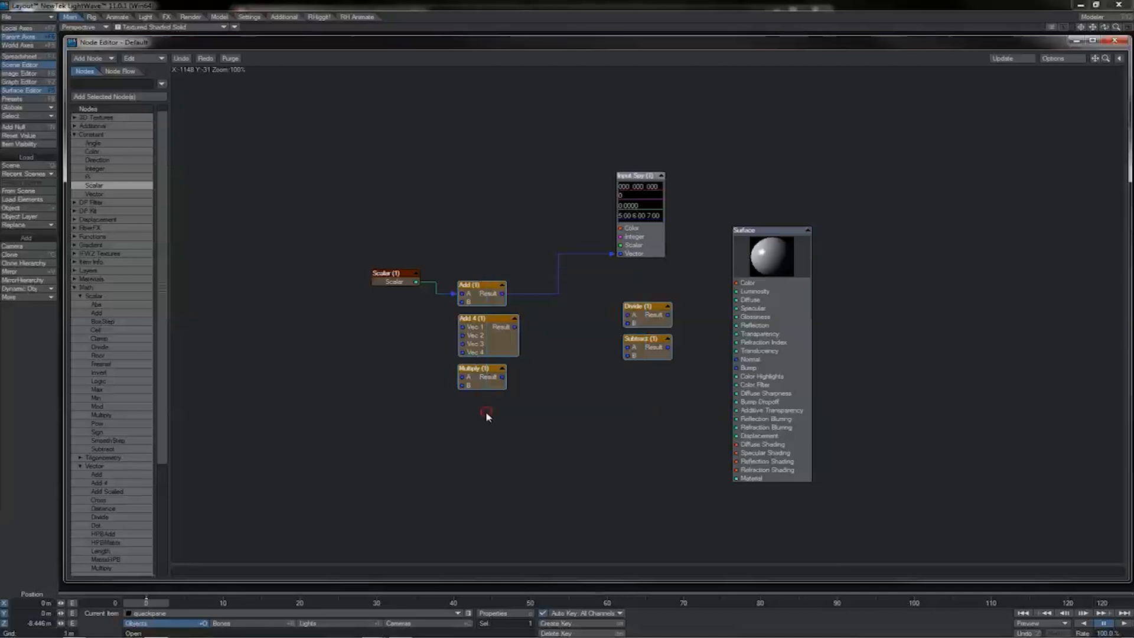
pyautogui.moveTo(640, 339); pyautogui.dragTo(564, 379)
pyautogui.moveTo(615, 342); pyautogui.dragTo(482, 400)
pyautogui.moveTo(167, 293); pyautogui.dragTo(165, 357)
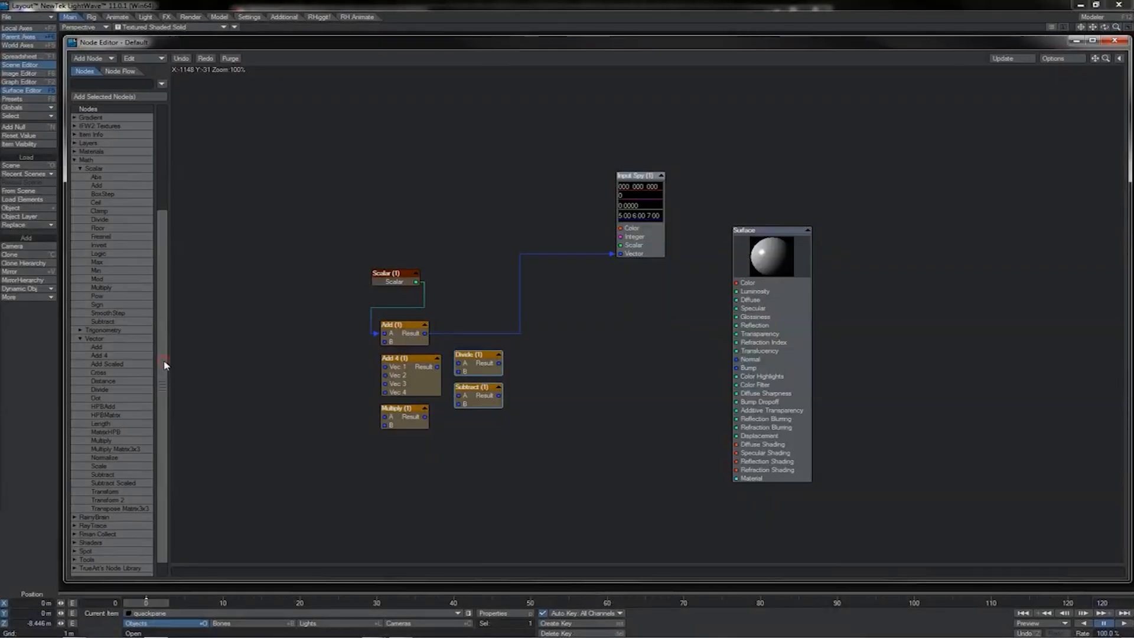